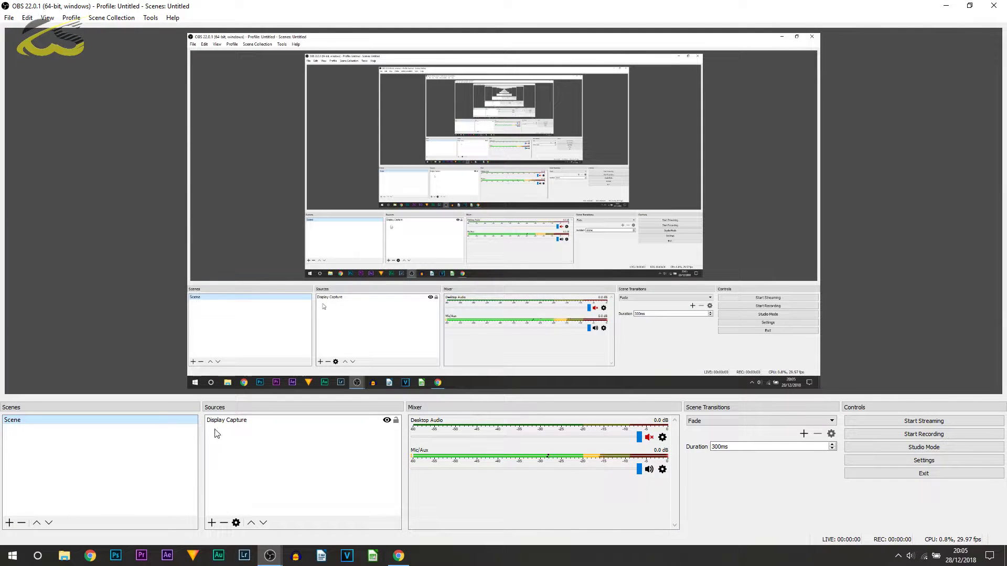
- Add a Browser source named 'sub count' and switch to the live count page in Chrome
{"action": "left_click", "coordinate": [217, 526]}
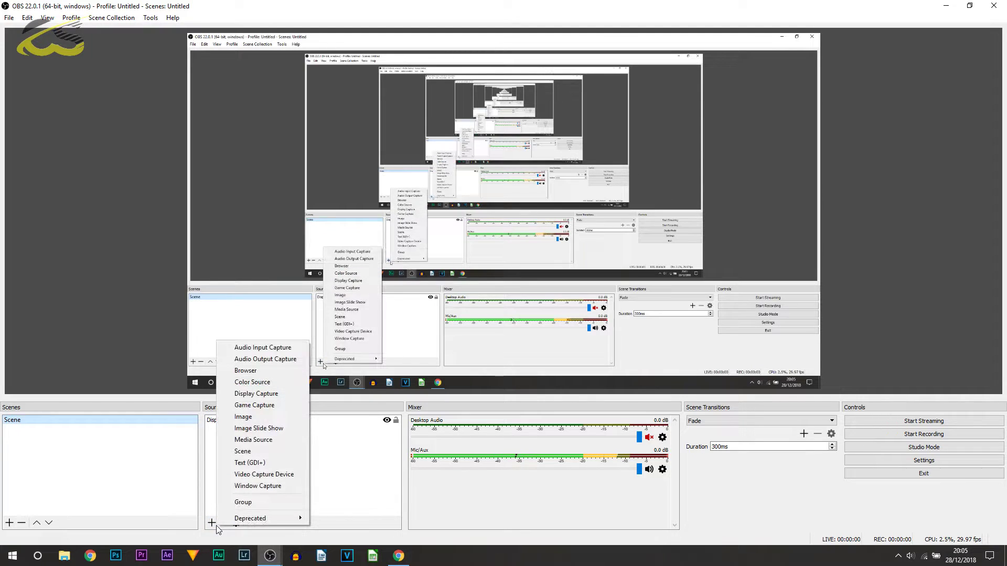
{"action": "left_click", "coordinate": [281, 370]}
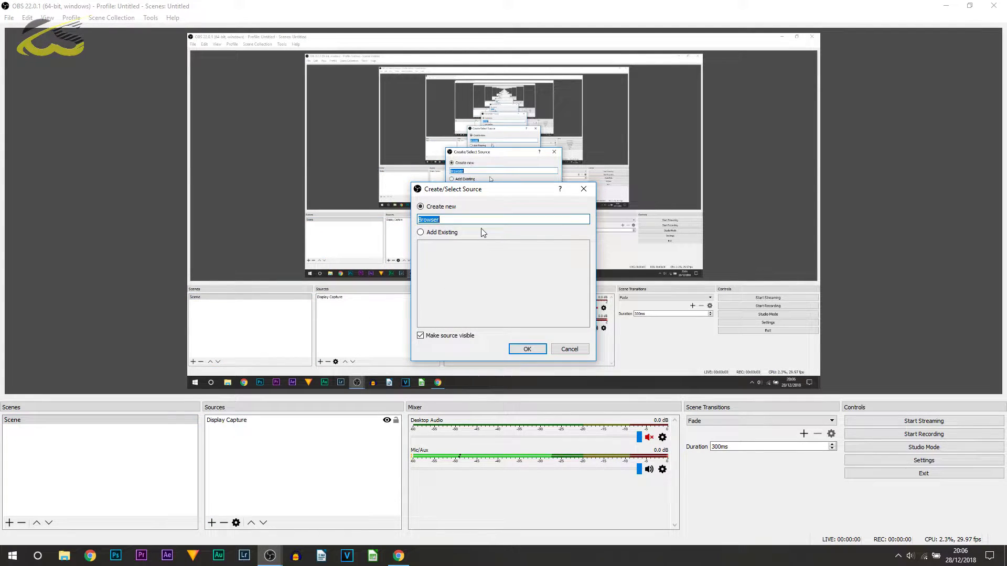
{"action": "type", "text": "sub count"}
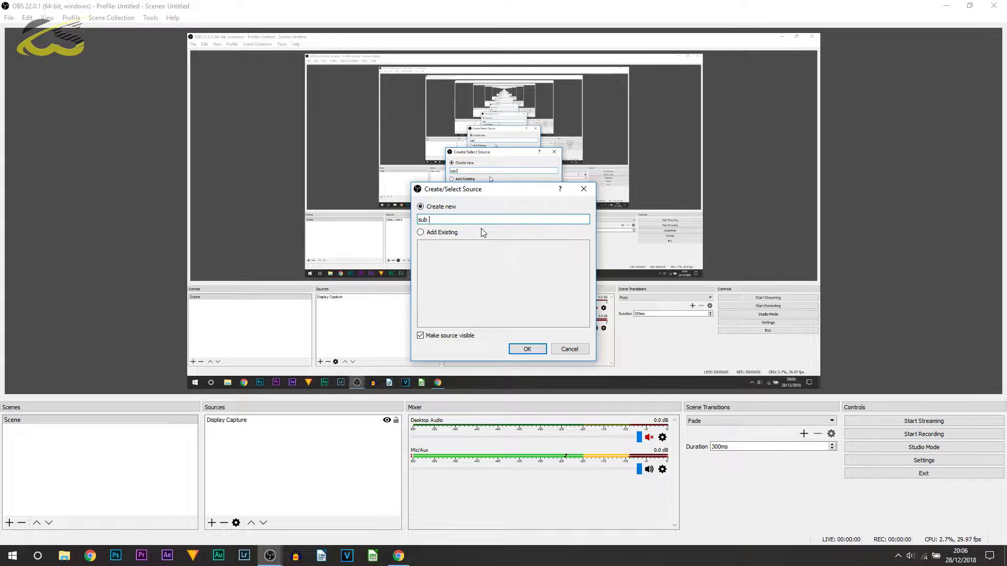
{"action": "left_click", "coordinate": [524, 349]}
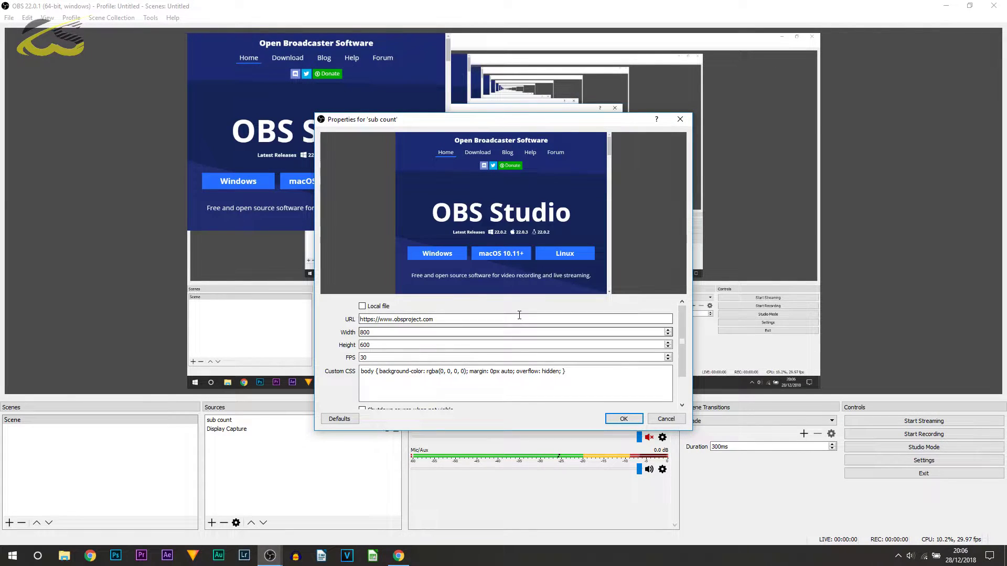
{"action": "key", "text": "alt+Tab"}
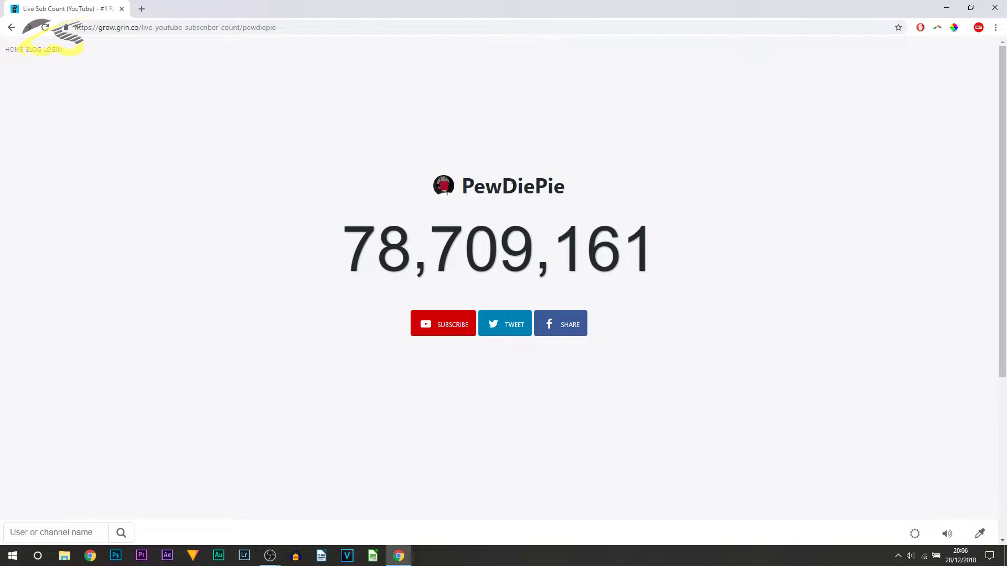
- Look up CasualSavage's live subscriber count, then return to PewDiePie's count page
{"action": "double_click", "coordinate": [642, 259]}
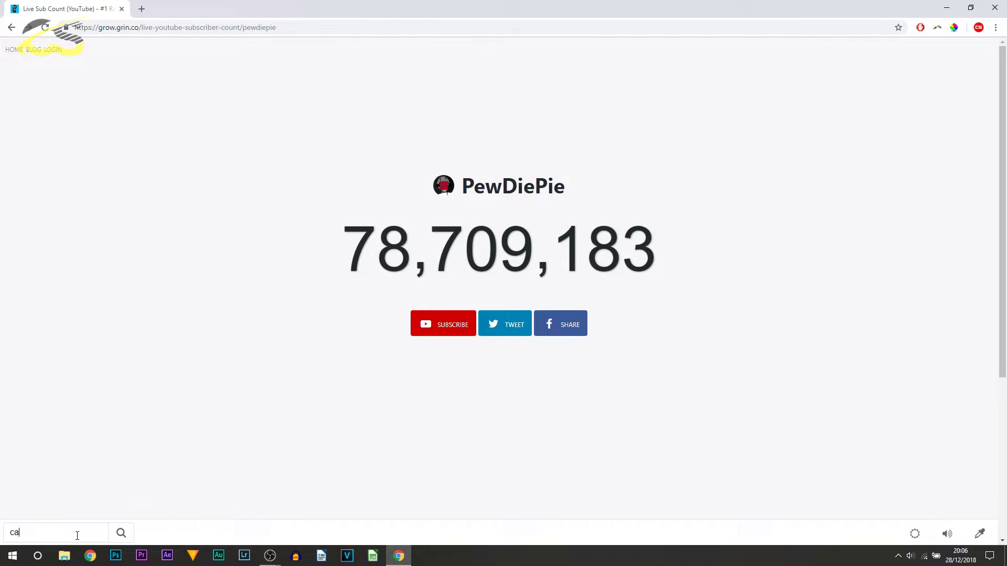
{"action": "key", "text": "Return"}
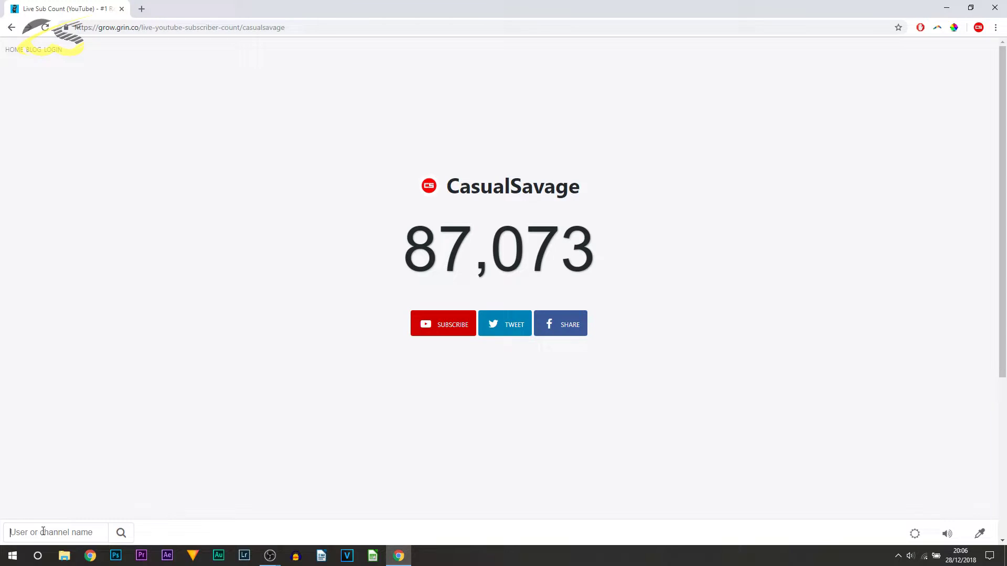
{"action": "key", "text": "alt+Left"}
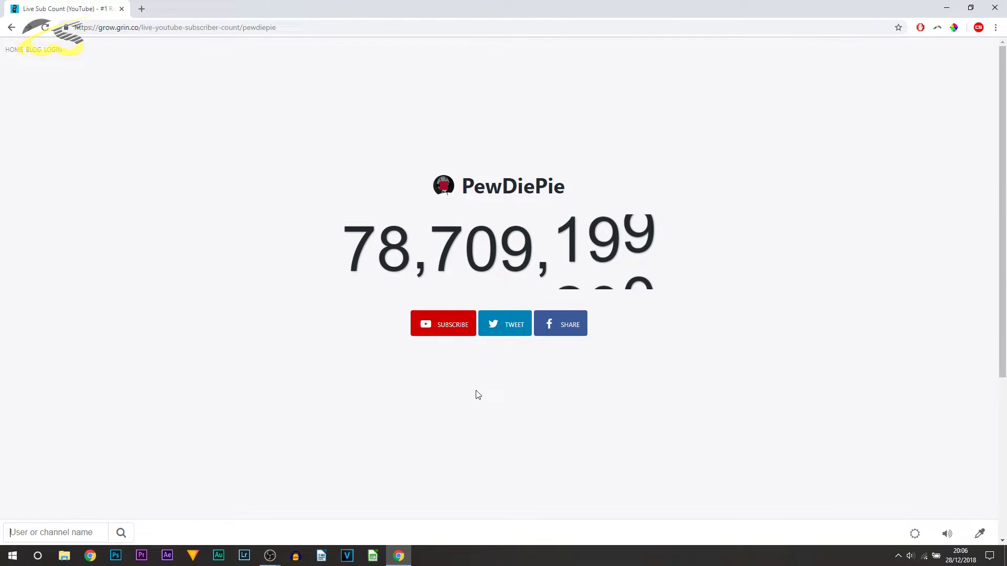
- Copy the web address of PewDiePie's live subscriber count page
{"action": "left_click", "coordinate": [157, 26]}
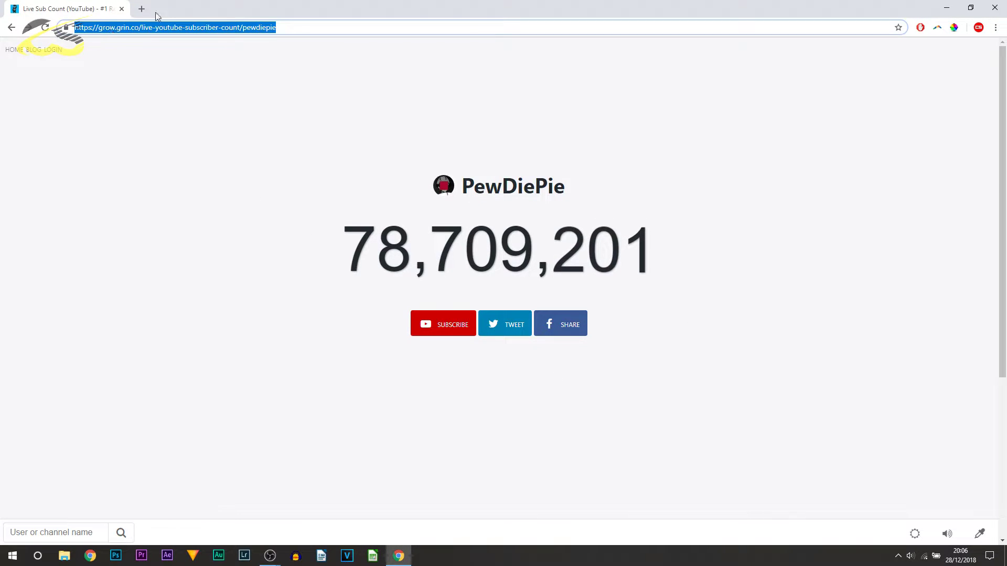
{"action": "right_click", "coordinate": [248, 32]}
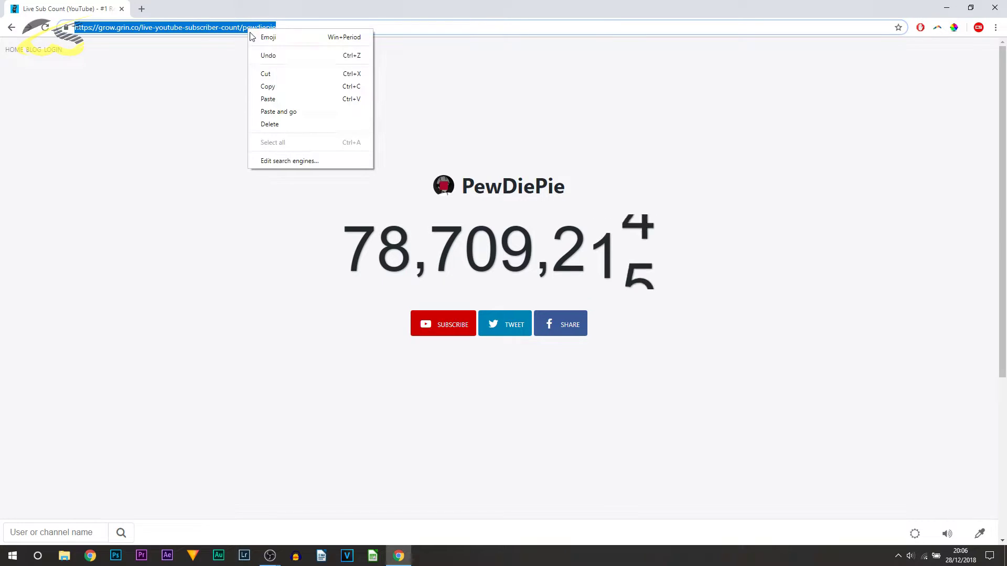
{"action": "left_click", "coordinate": [268, 86]}
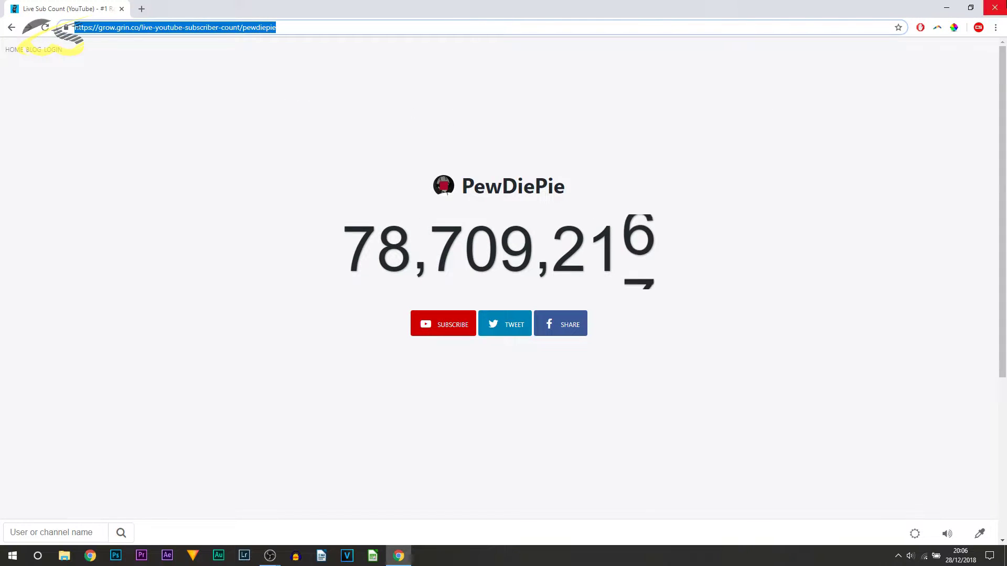
- Replace the sub count source's URL with the copied grow.grin.co live count address and apply it
{"action": "key", "text": "alt+Tab"}
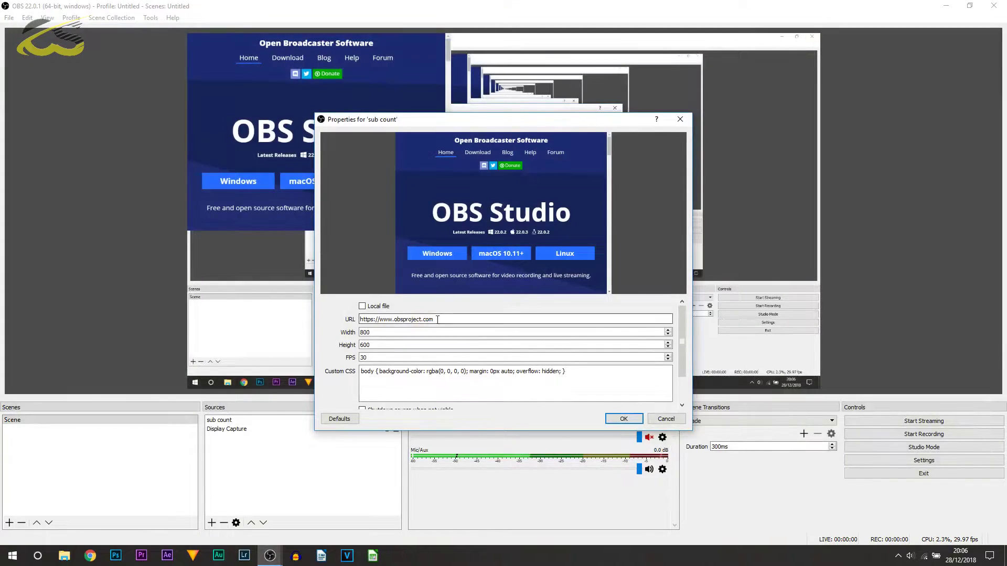
{"action": "left_click_drag", "start_coordinate": [447, 319], "coordinate": [214, 306]}
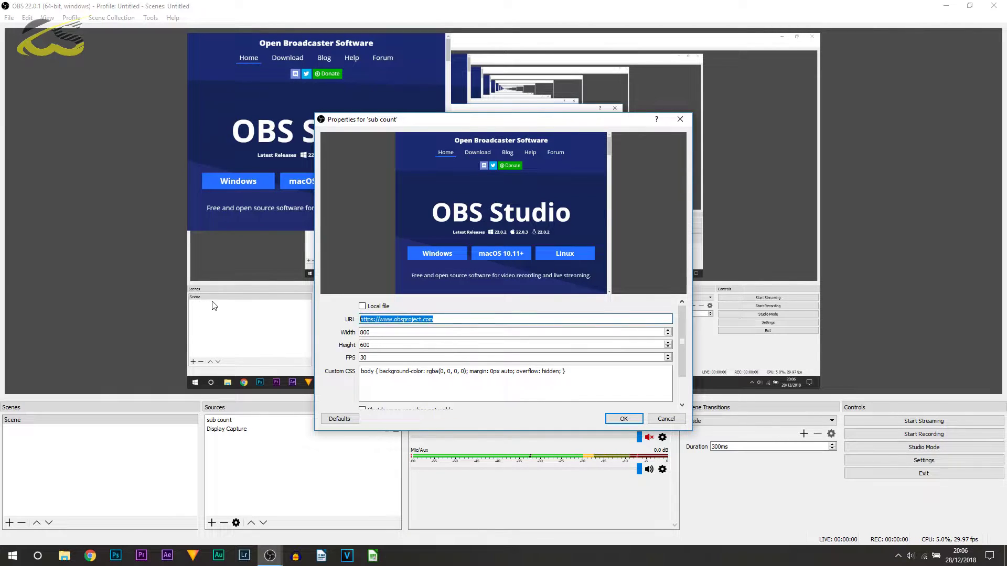
{"action": "key", "text": "ctrl+v"}
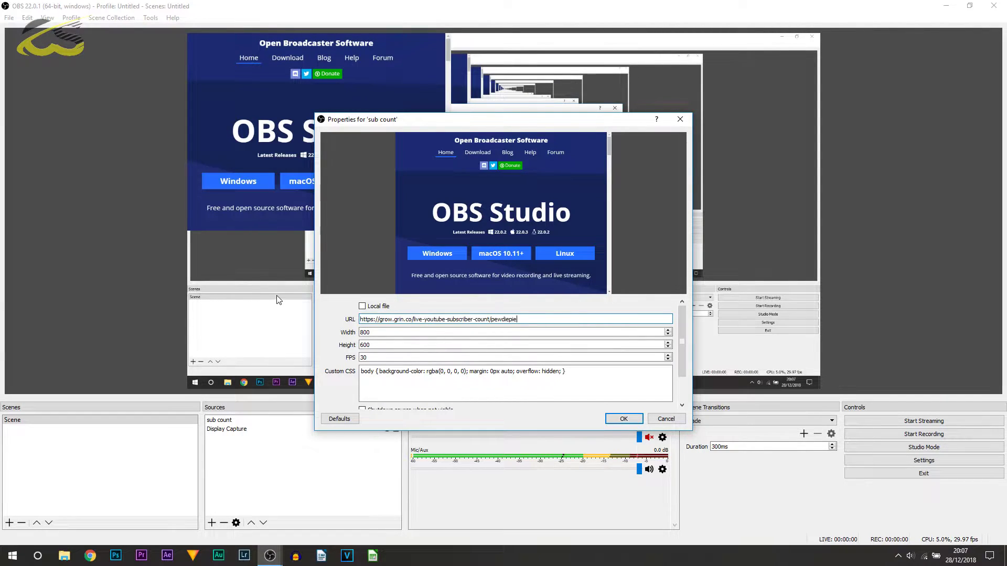
{"action": "left_click", "coordinate": [624, 419]}
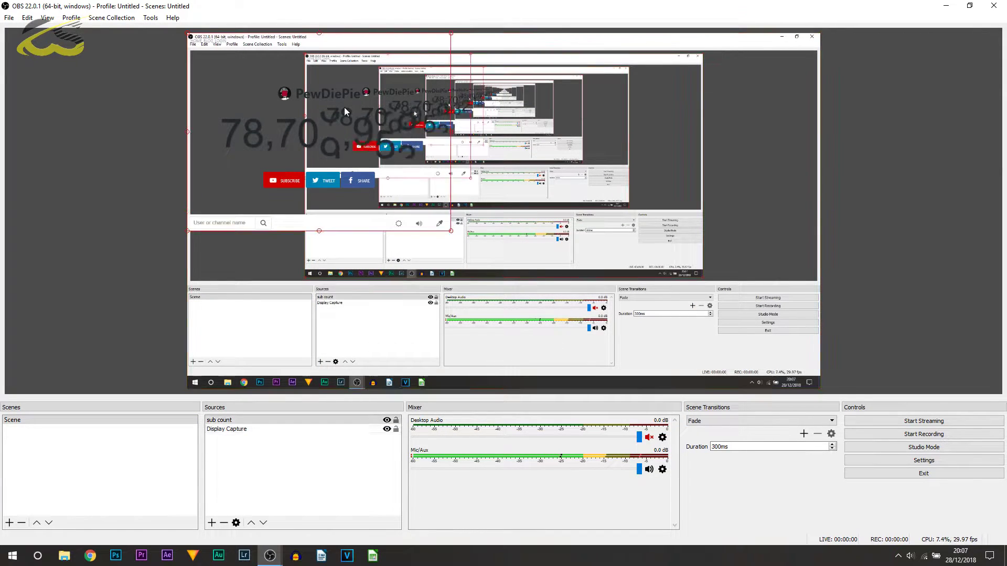
{"action": "left_click_drag", "start_coordinate": [363, 135], "coordinate": [436, 185]}
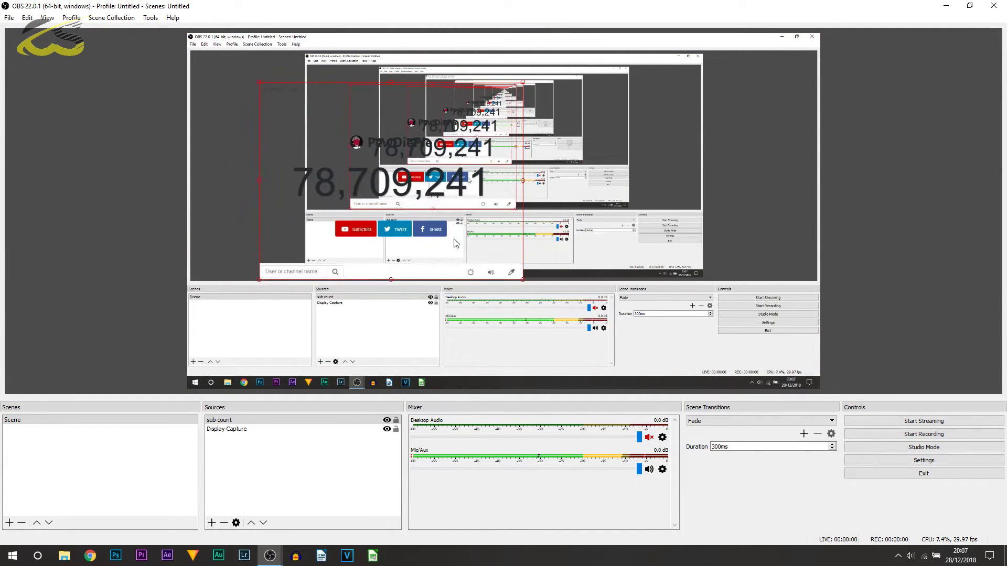
{"action": "left_click_drag", "start_coordinate": [472, 214], "coordinate": [414, 184]}
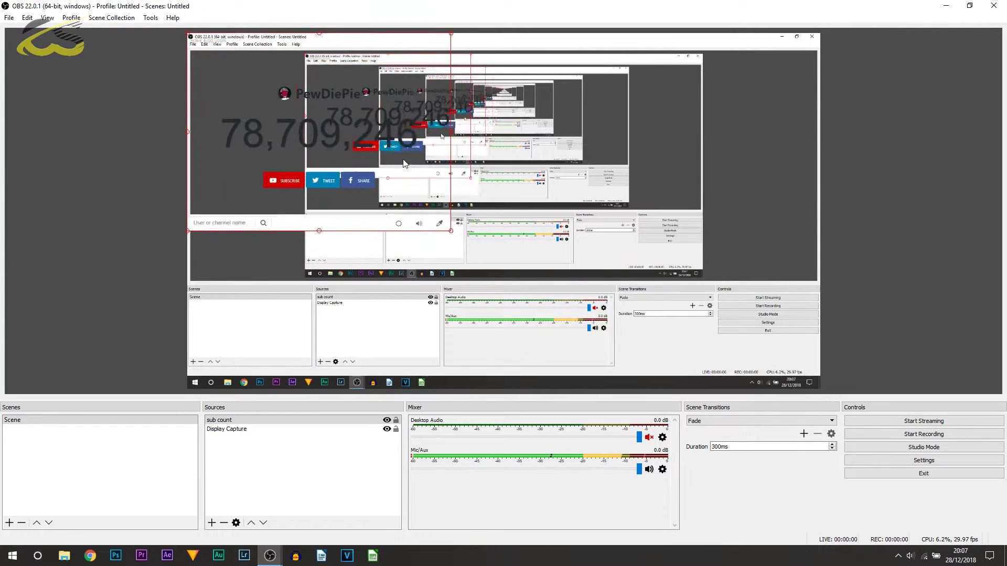
{"action": "mouse_move", "coordinate": [338, 78]}
{"action": "left_mouse_down"}
{"action": "mouse_move", "coordinate": [348, 162]}
{"action": "mouse_move", "coordinate": [326, 206]}
{"action": "mouse_move", "coordinate": [325, 101]}
{"action": "mouse_move", "coordinate": [341, 95]}
{"action": "left_mouse_up"}
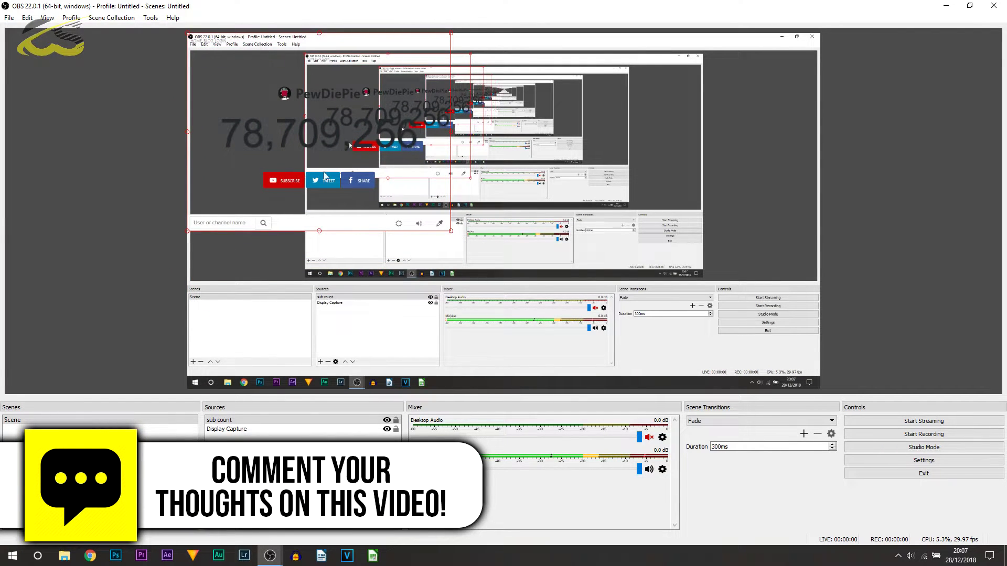
{"action": "left_click", "coordinate": [256, 421]}
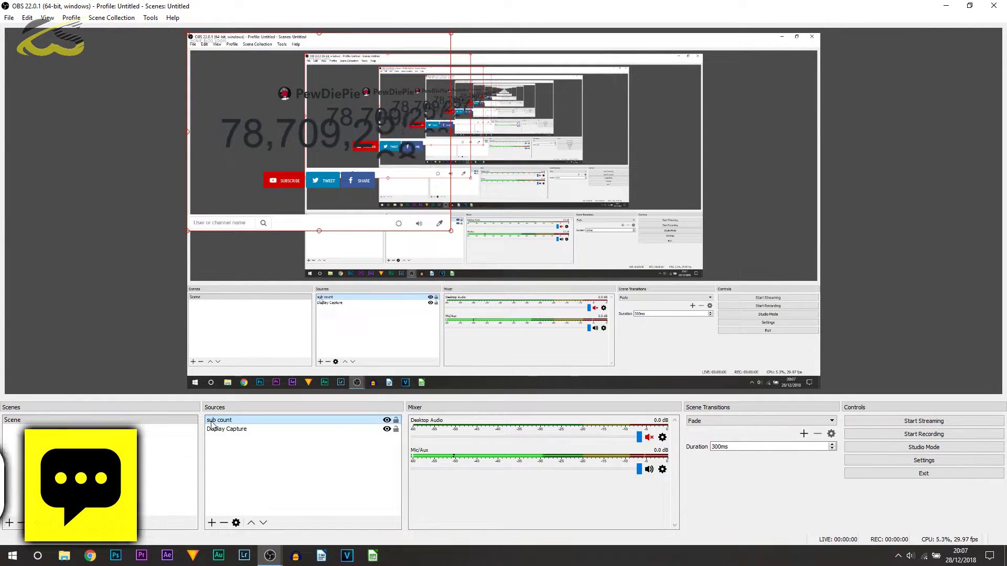
- Add a Crop/Pad filter with its default name to the sub count source
{"action": "right_click", "coordinate": [240, 423]}
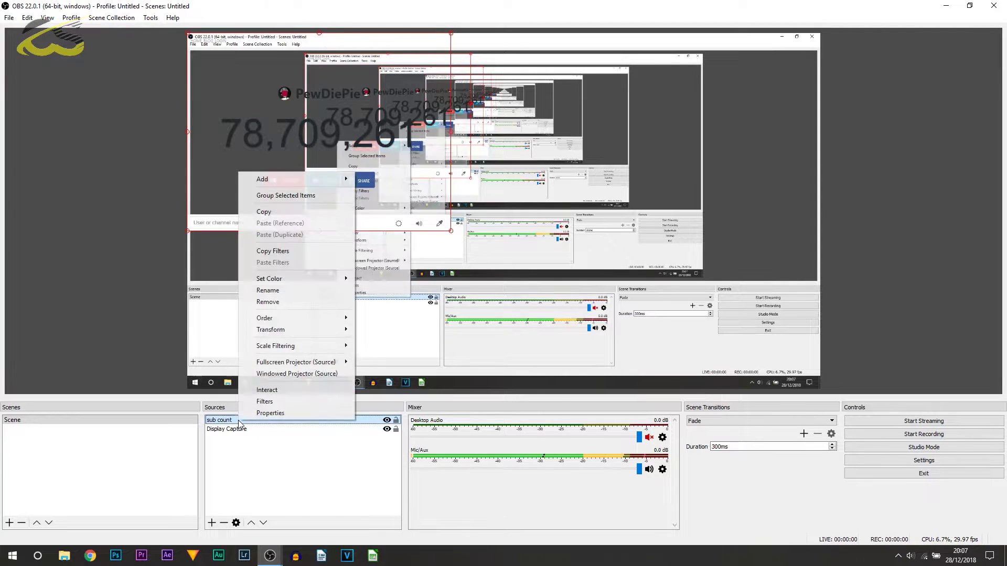
{"action": "left_click", "coordinate": [264, 402]}
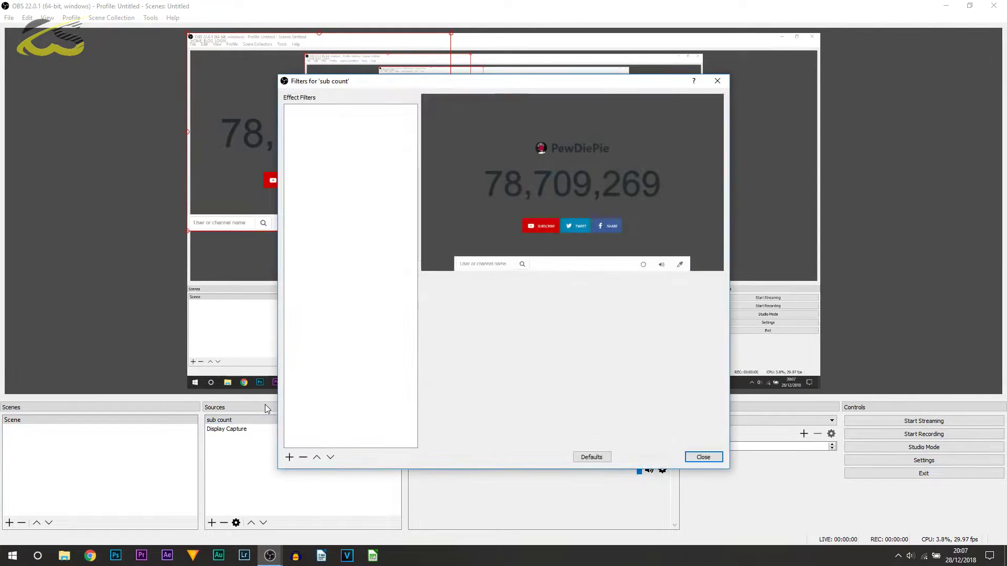
{"action": "left_click", "coordinate": [289, 458]}
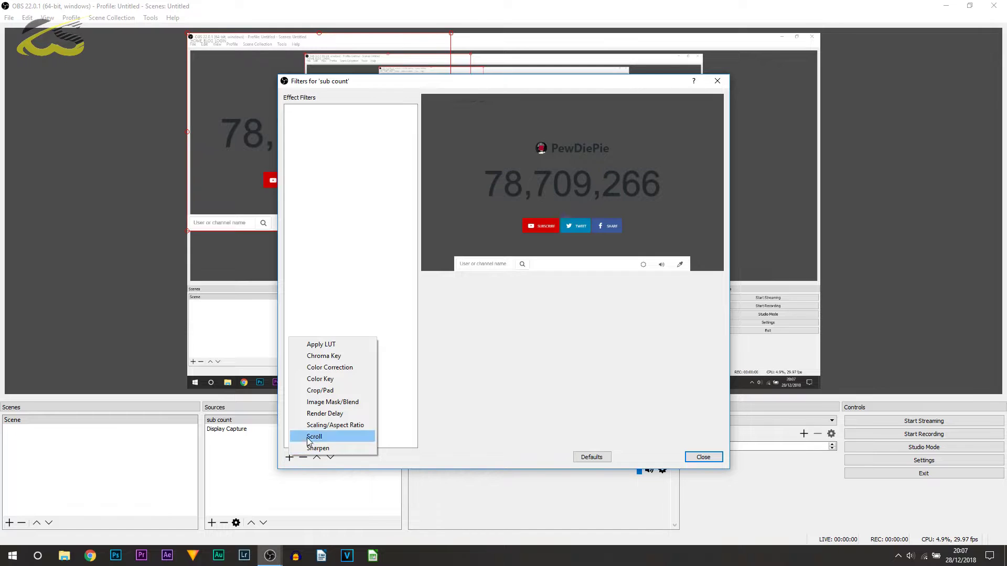
{"action": "left_click", "coordinate": [338, 391]}
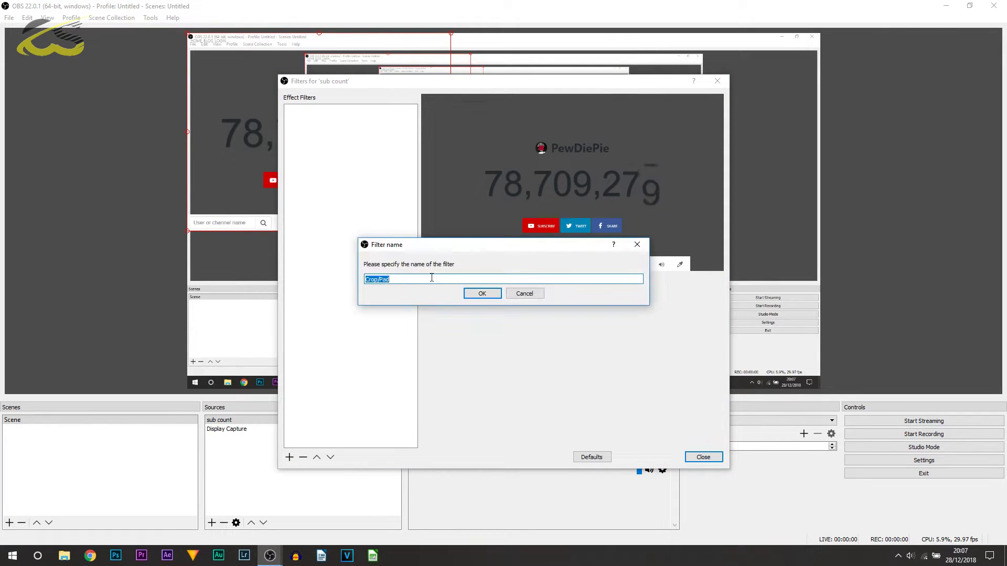
{"action": "left_click", "coordinate": [482, 292]}
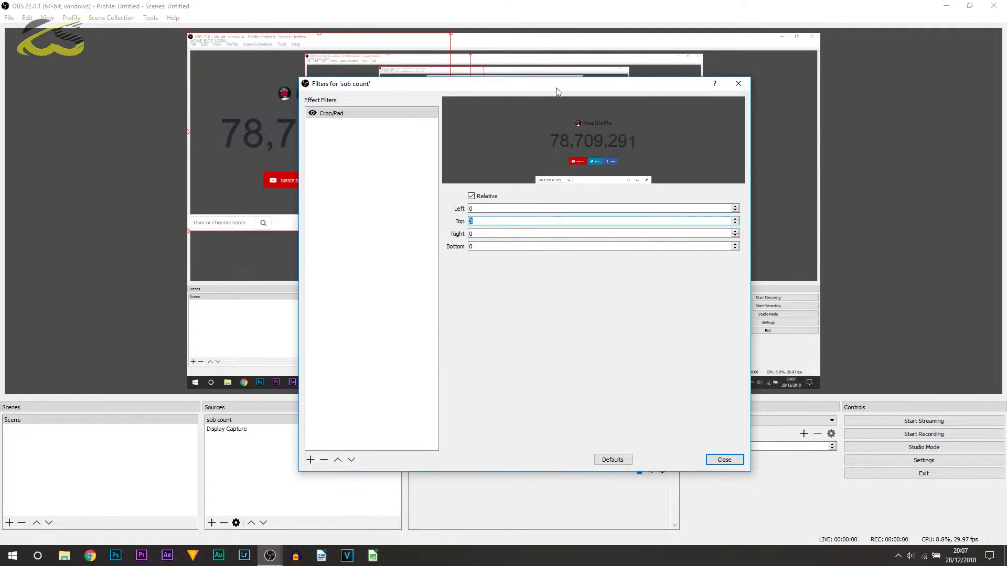
{"action": "left_click_drag", "start_coordinate": [540, 79], "coordinate": [741, 38]}
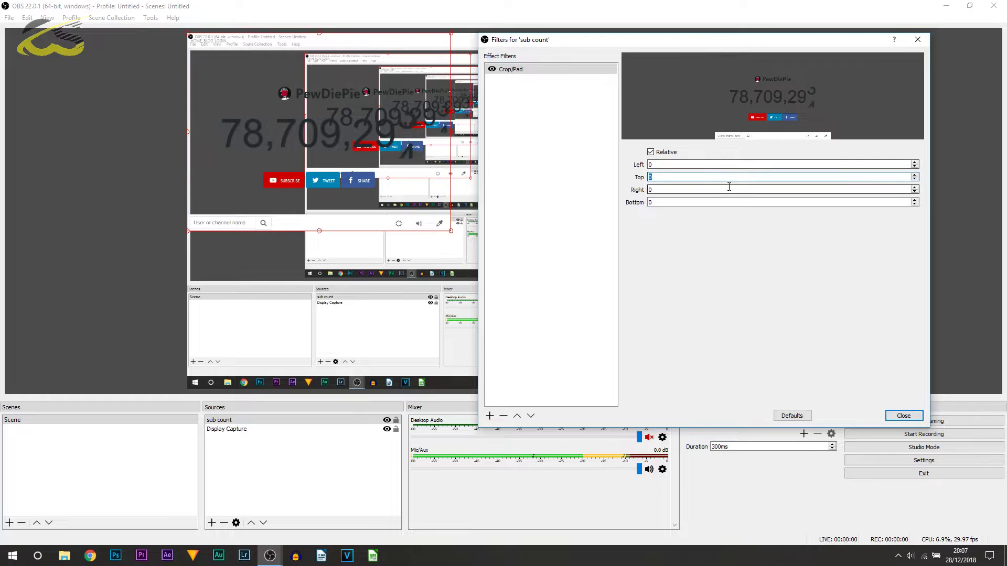
- Enter the crop values: 235 for the top and 35 for the left
{"action": "type", "text": "23"}
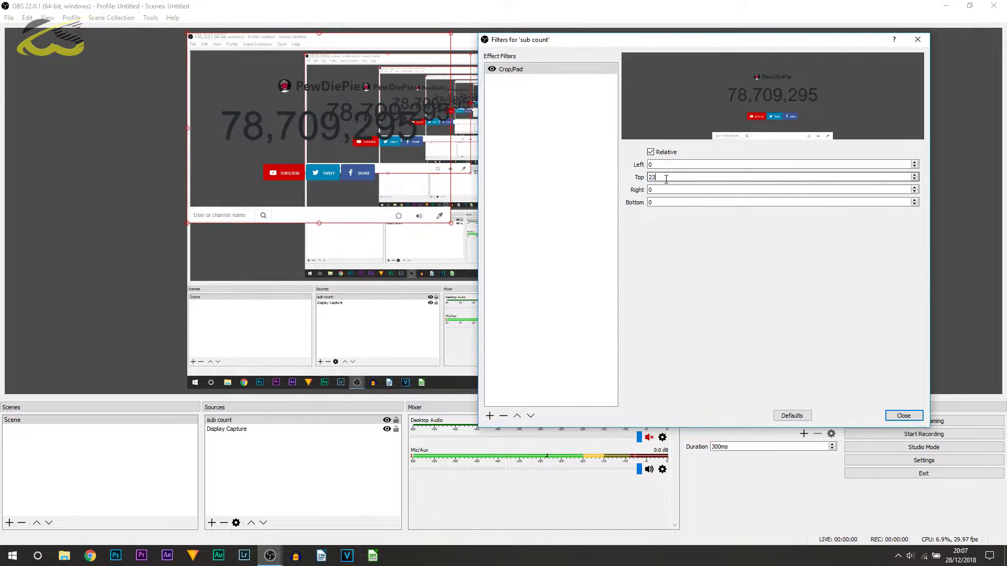
{"action": "type", "text": "5"}
{"action": "key", "text": "Tab"}
{"action": "key", "text": "Tab"}
{"action": "type", "text": "235"}
{"action": "key", "text": "shift+Tab"}
{"action": "key", "text": "shift+Tab"}
{"action": "key", "text": "shift+Tab"}
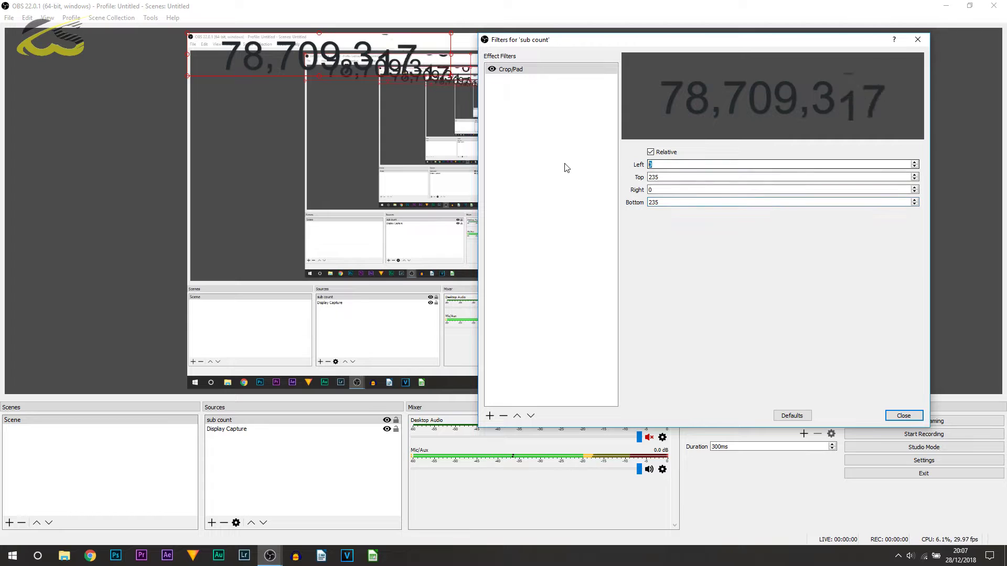
{"action": "type", "text": "35"}
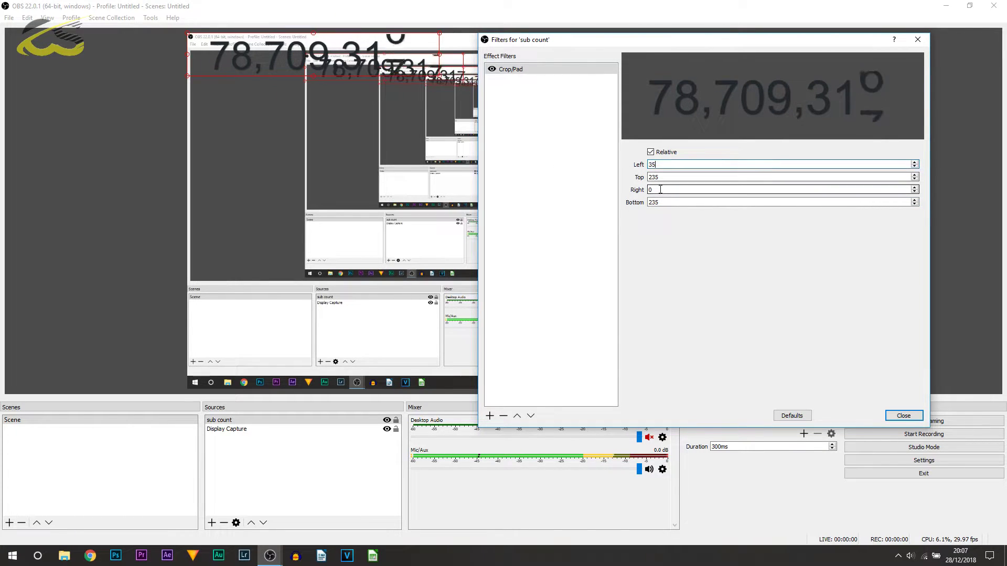
{"action": "key", "text": "Tab"}
{"action": "key", "text": "Tab"}
- Set the right crop to 35, close Filters, then reposition and shrink the counter in the preview
{"action": "type", "text": "35"}
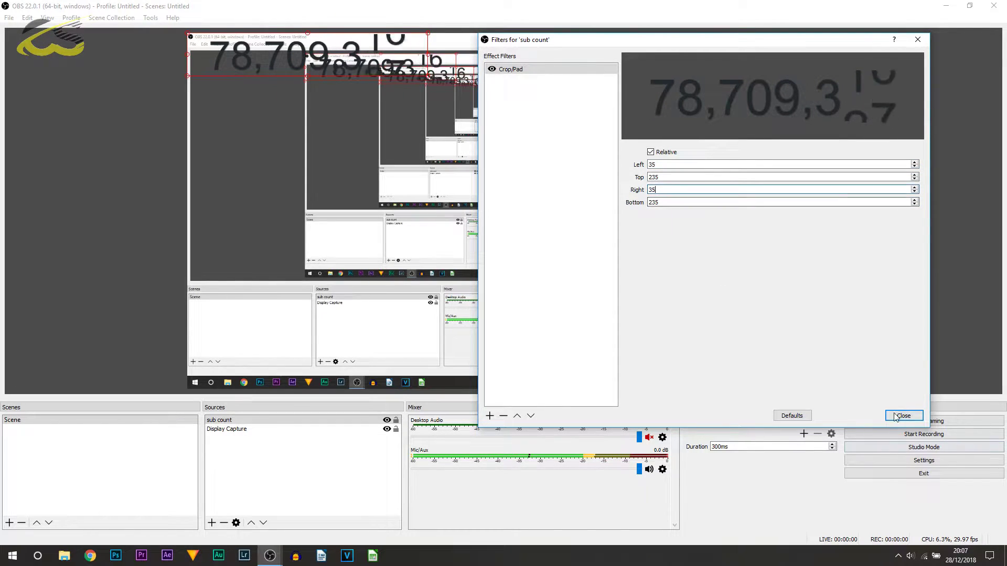
{"action": "left_click", "coordinate": [899, 416]}
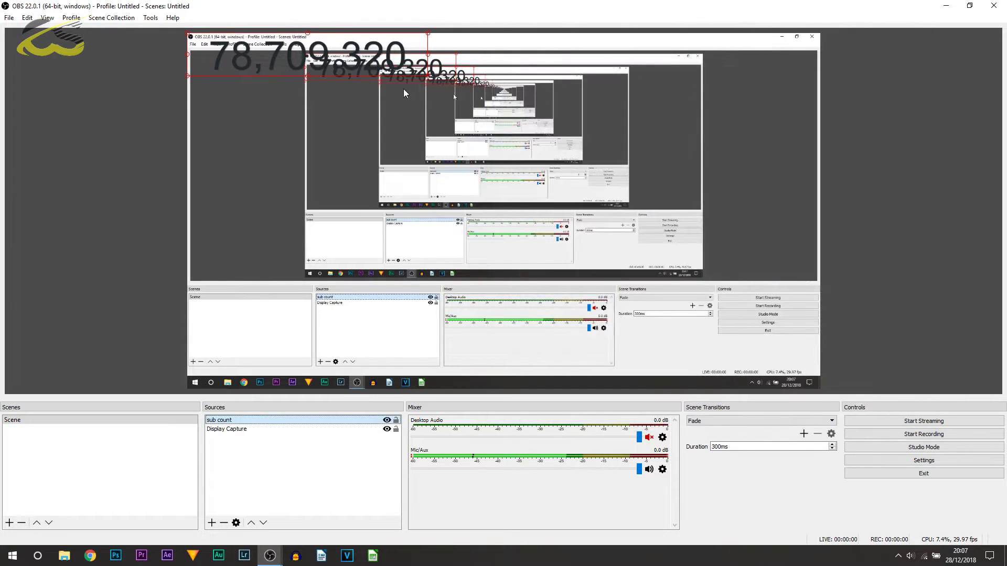
{"action": "mouse_move", "coordinate": [384, 72]}
{"action": "left_mouse_down"}
{"action": "mouse_move", "coordinate": [473, 326]}
{"action": "mouse_move", "coordinate": [441, 362]}
{"action": "mouse_move", "coordinate": [538, 283]}
{"action": "mouse_move", "coordinate": [600, 163]}
{"action": "mouse_move", "coordinate": [779, 68]}
{"action": "mouse_move", "coordinate": [414, 152]}
{"action": "mouse_move", "coordinate": [387, 65]}
{"action": "left_mouse_up"}
{"action": "left_click_drag", "start_coordinate": [372, 6], "coordinate": [447, 186]}
{"action": "mouse_move", "coordinate": [390, 225]}
{"action": "left_mouse_down"}
{"action": "mouse_move", "coordinate": [474, 223]}
{"action": "mouse_move", "coordinate": [470, 266]}
{"action": "mouse_move", "coordinate": [391, 226]}
{"action": "left_mouse_up"}
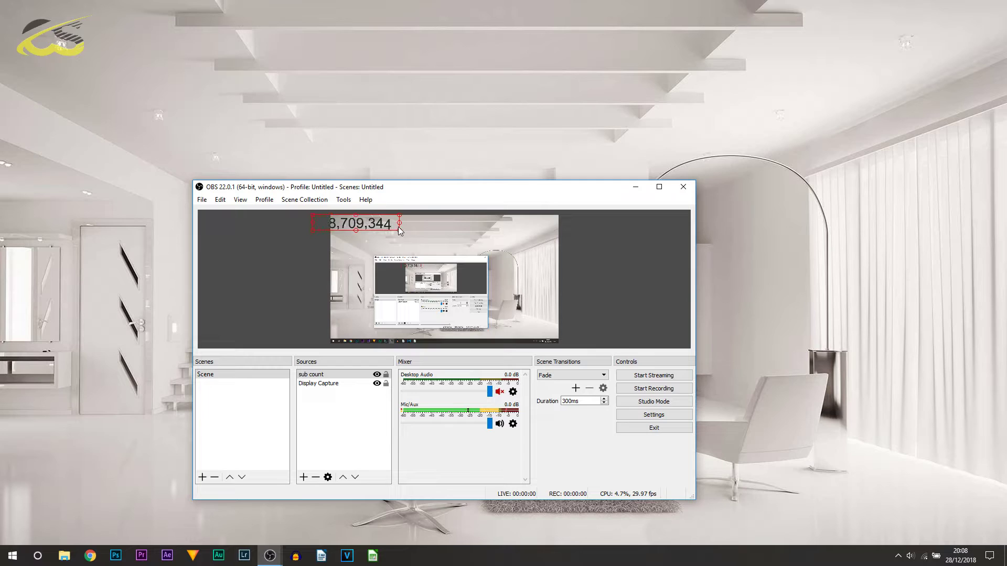
{"action": "left_click_drag", "start_coordinate": [417, 230], "coordinate": [386, 226]}
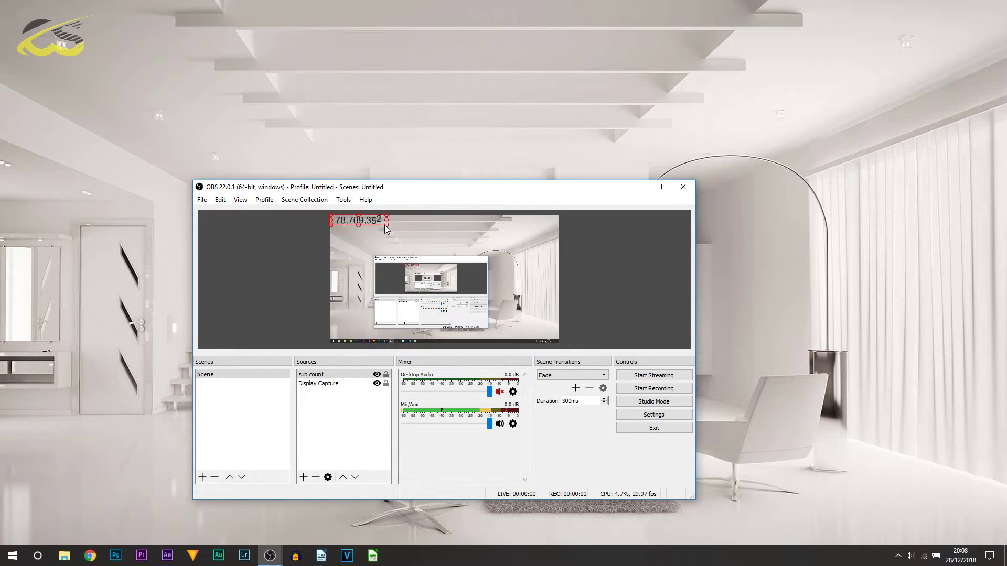
{"action": "left_click", "coordinate": [409, 233]}
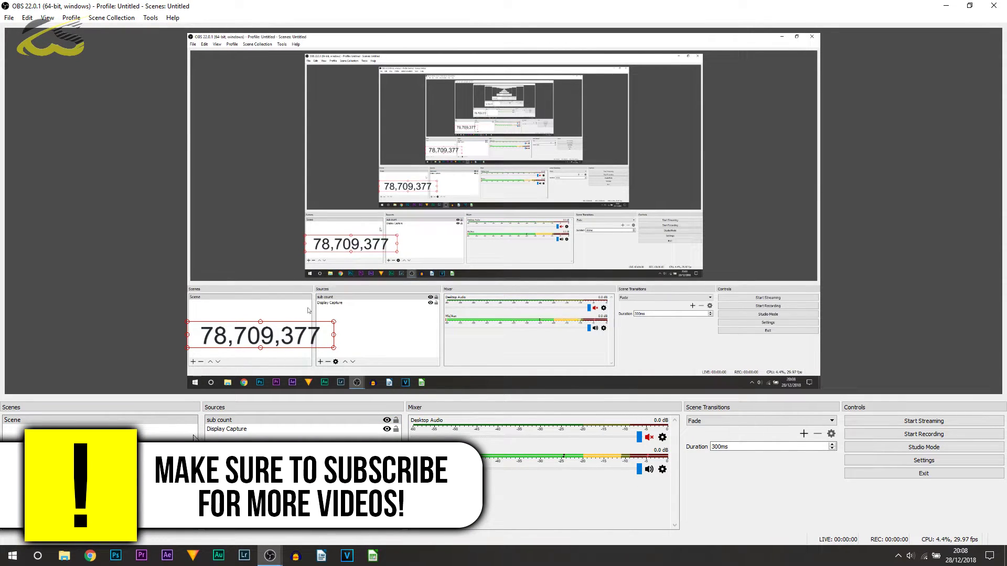
- Select the Display Capture source, then select the sub count counter again
{"action": "left_click", "coordinate": [306, 313]}
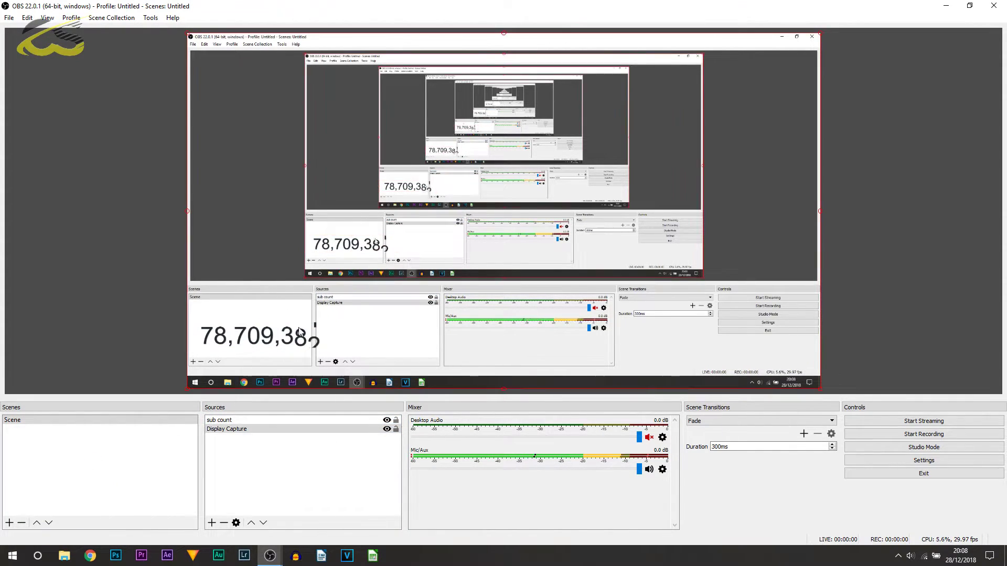
{"action": "left_click", "coordinate": [241, 336]}
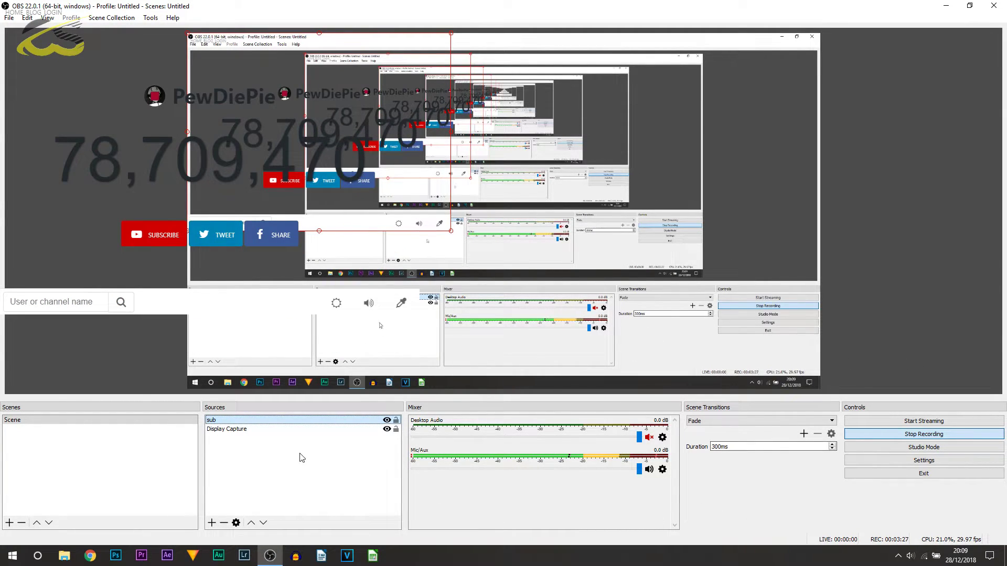
- Add a Crop/Pad filter to the 'sub' source
{"action": "right_click", "coordinate": [262, 421]}
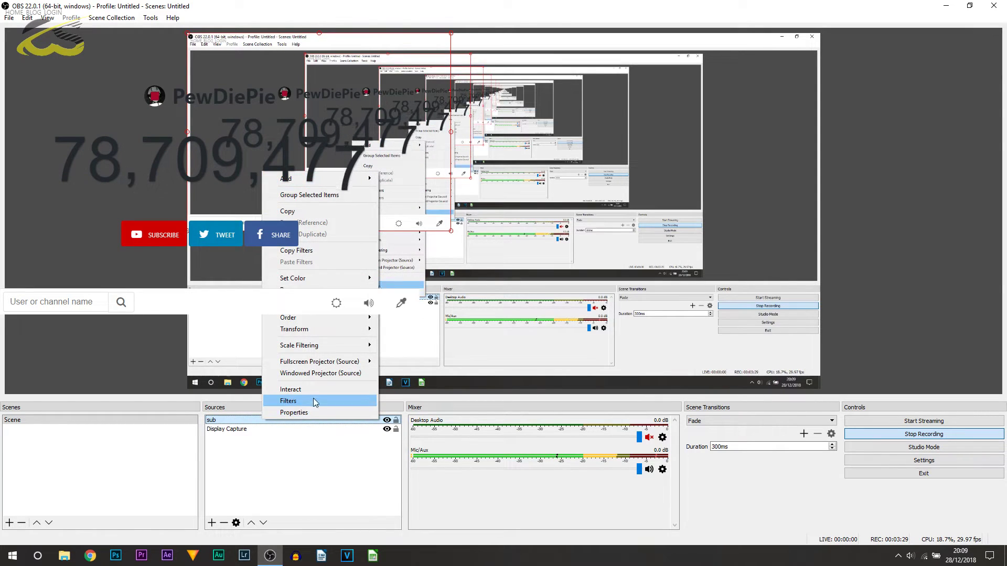
{"action": "left_click", "coordinate": [304, 402]}
{"action": "left_click", "coordinate": [289, 458]}
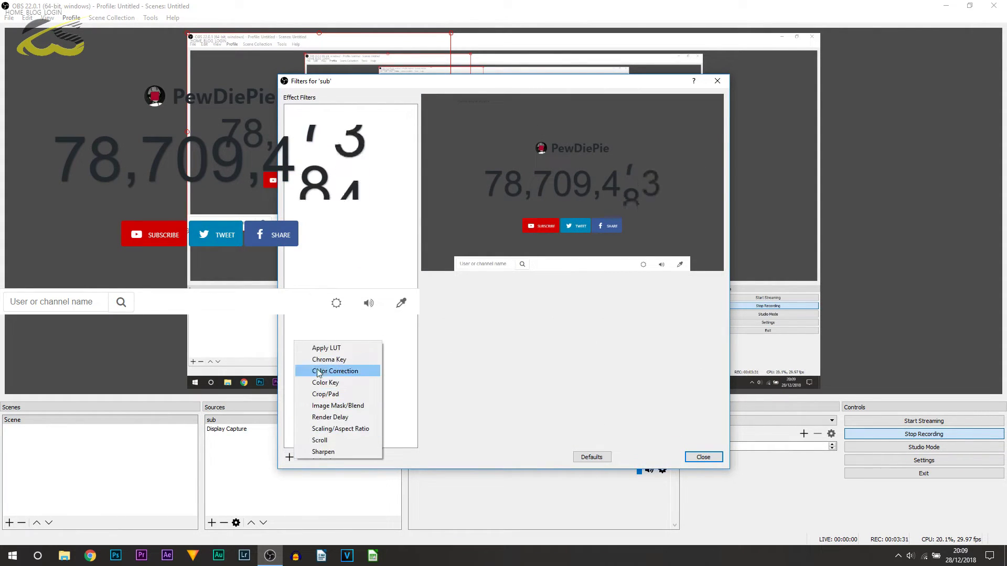
{"action": "left_click", "coordinate": [315, 393]}
{"action": "left_click", "coordinate": [482, 293]}
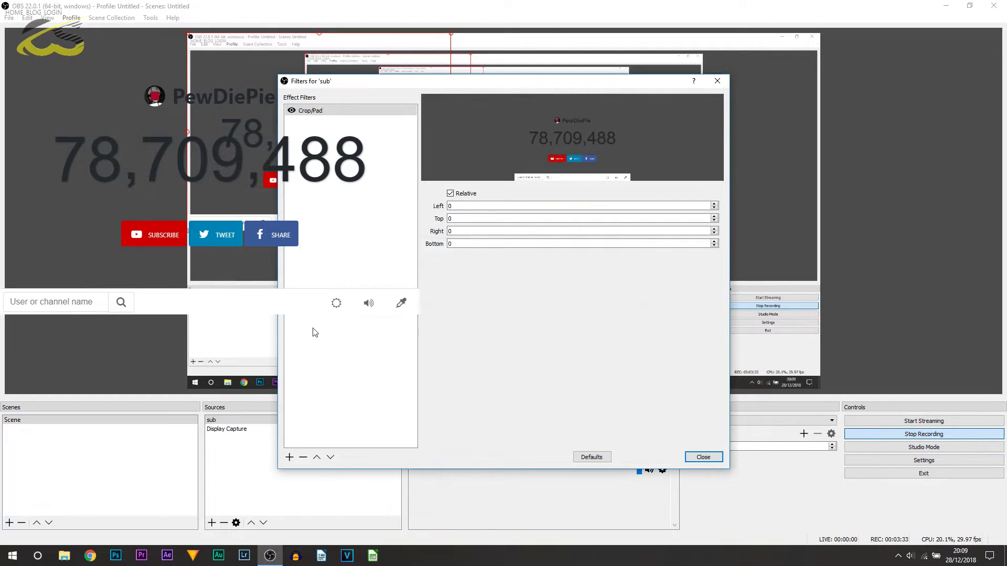
- Crop 45 left and right and 235 top and bottom, then move the counter to the bottom-left
{"action": "double_click", "coordinate": [469, 205]}
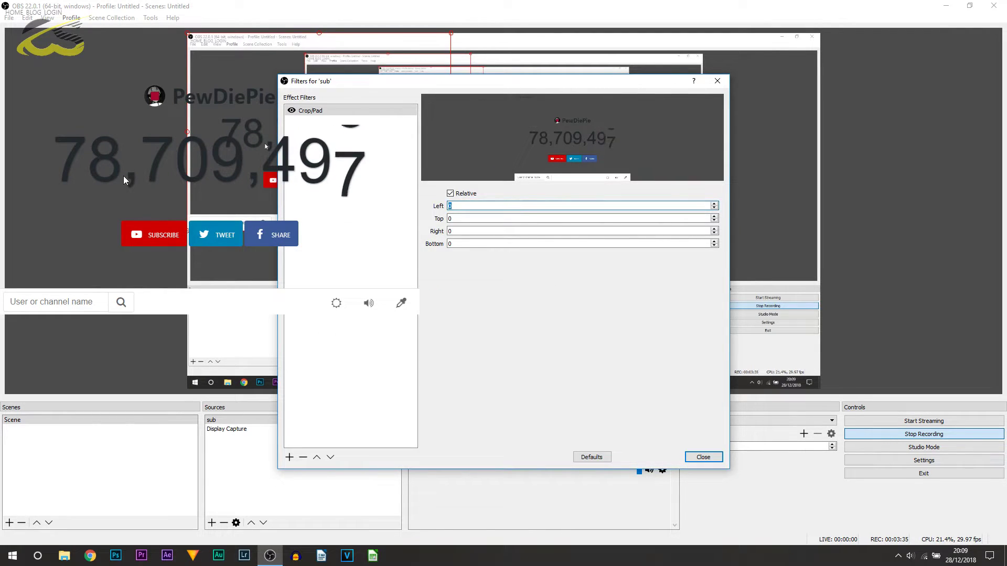
{"action": "type", "text": "45"}
{"action": "key", "text": "Tab"}
{"action": "key", "text": "Tab"}
{"action": "key", "text": "Tab"}
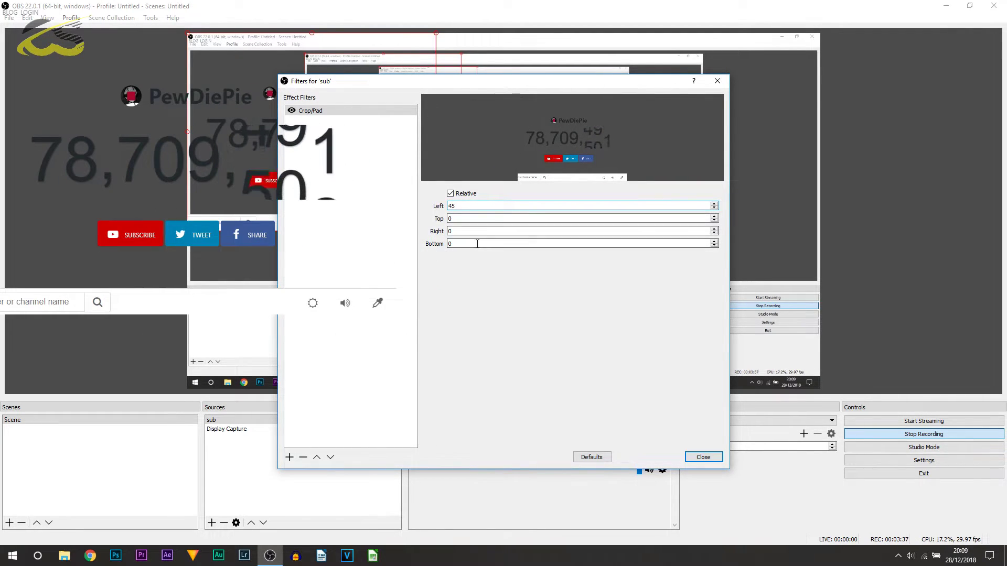
{"action": "key", "text": "shift+Tab"}
{"action": "type", "text": "45"}
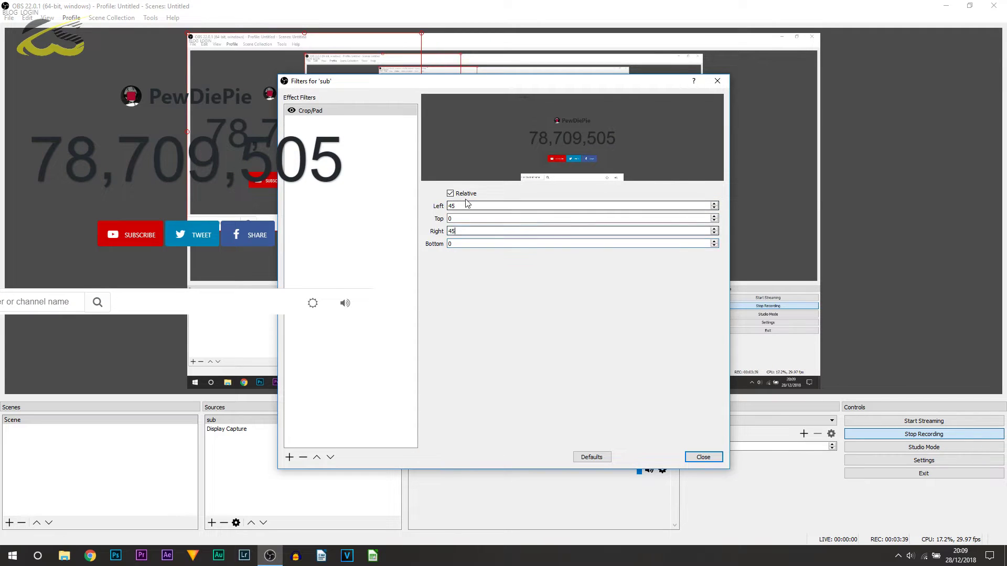
{"action": "key", "text": "shift+Tab"}
{"action": "type", "text": "235"}
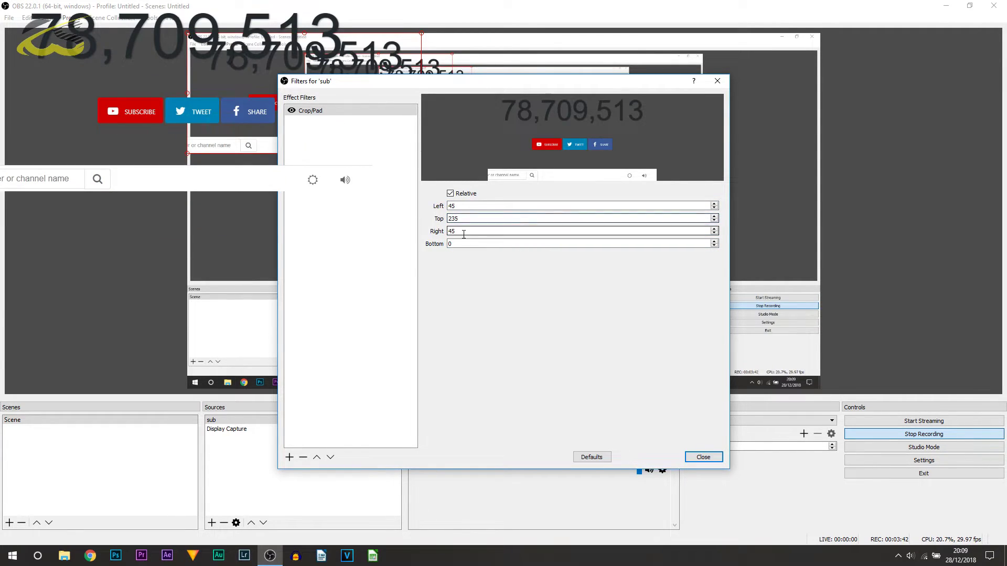
{"action": "key", "text": "Tab"}
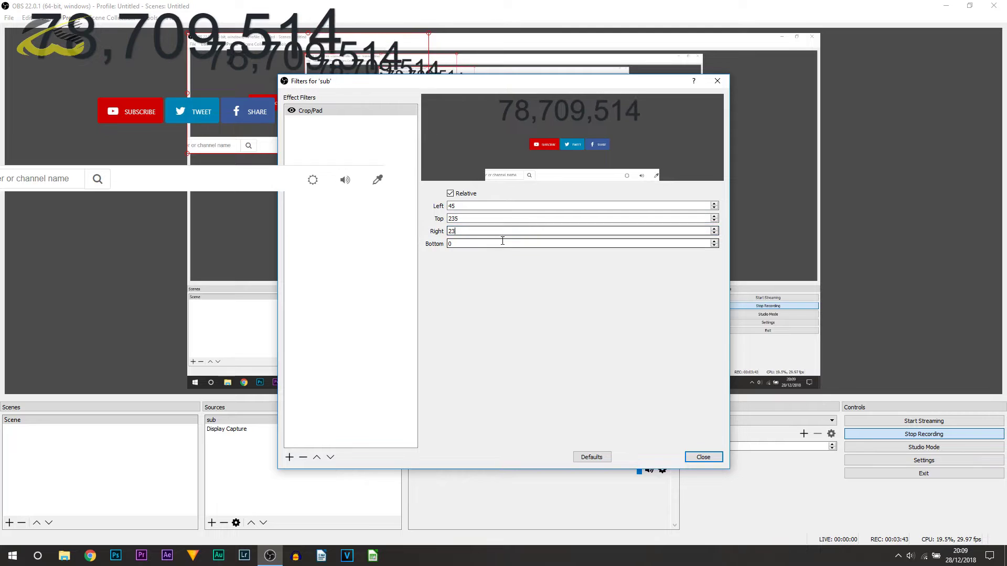
{"action": "key", "text": "Tab"}
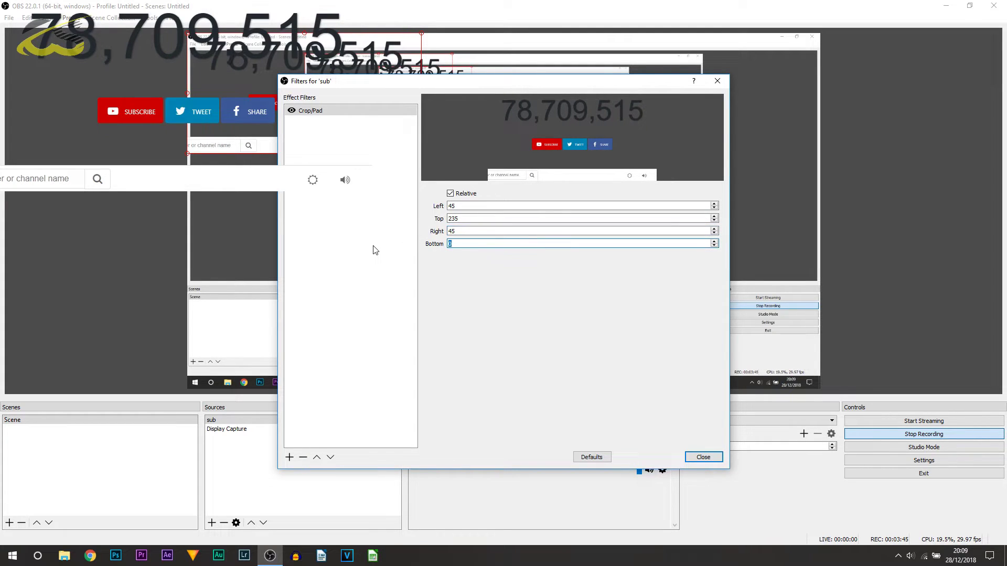
{"action": "type", "text": "235"}
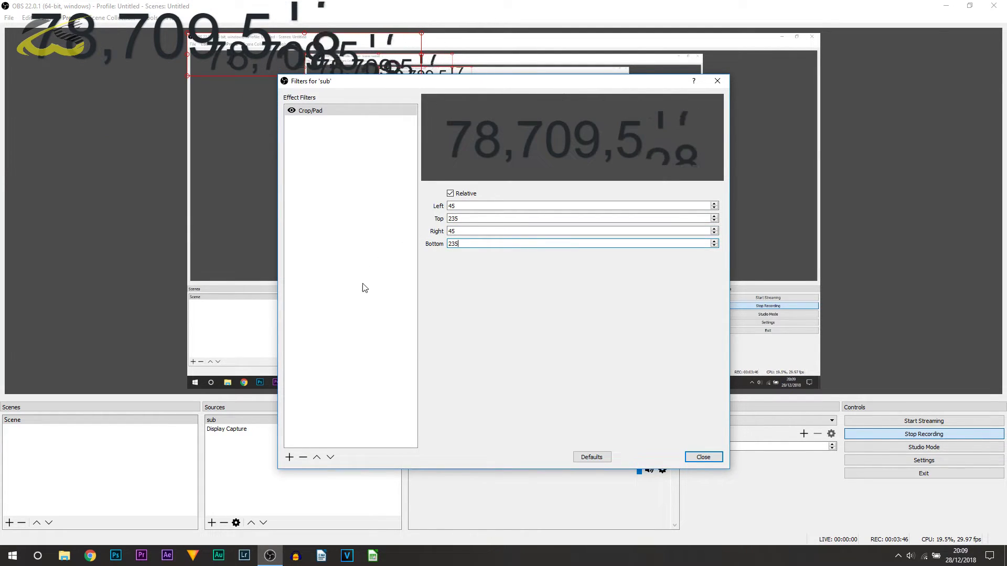
{"action": "left_click", "coordinate": [703, 457]}
{"action": "left_click_drag", "start_coordinate": [391, 79], "coordinate": [385, 388]}
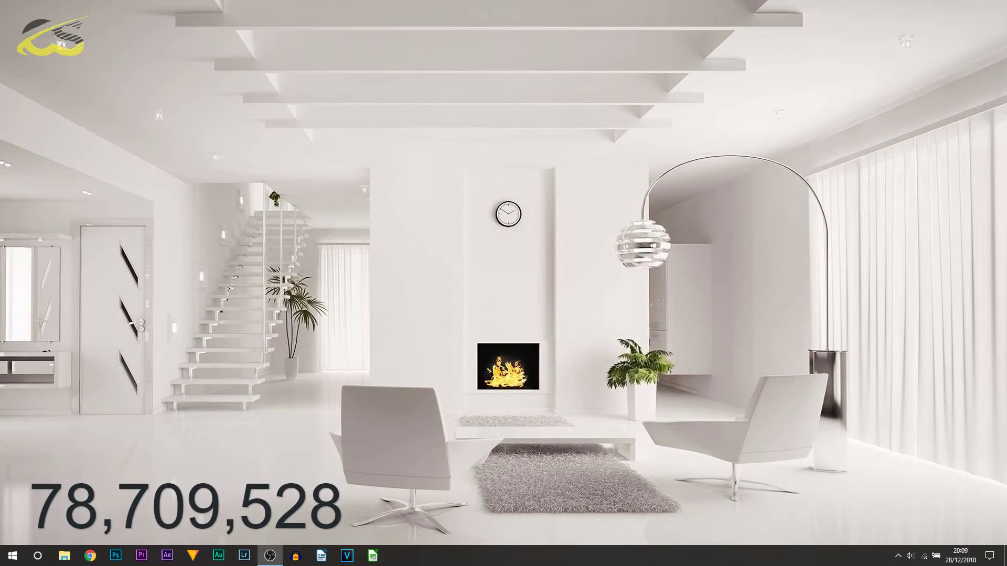
- Move the OBS window aside so the desktop shows with the live counter overlay
{"action": "left_click_drag", "start_coordinate": [168, 47], "coordinate": [386, 305]}
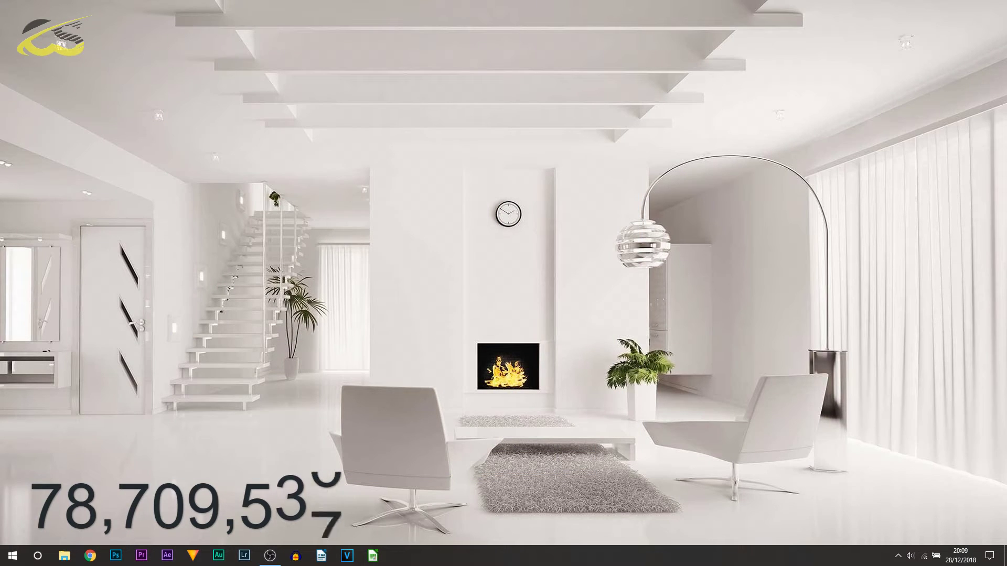